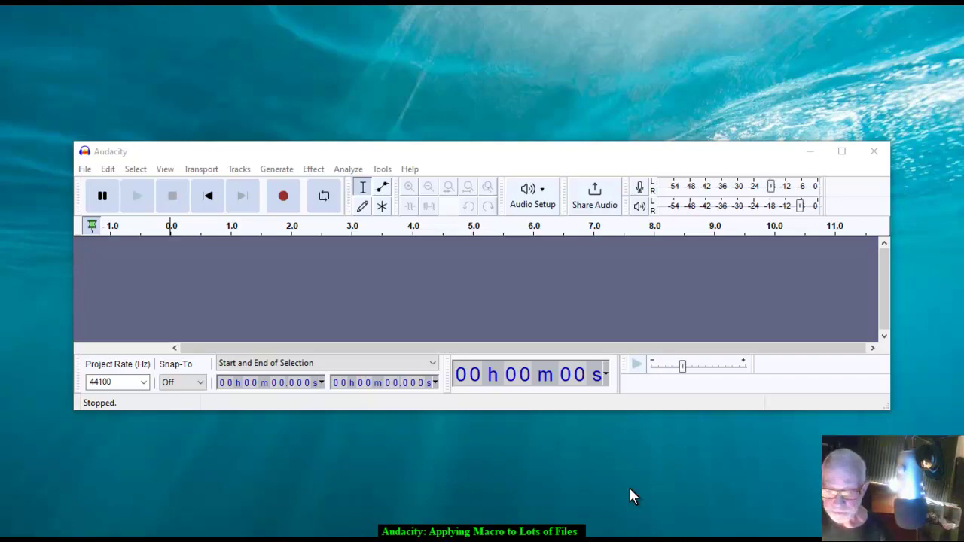
Rearrange windows and briefly show, then dismiss, Audacity's macro command list
{"action": "left_click", "coordinate": [614, 534]}
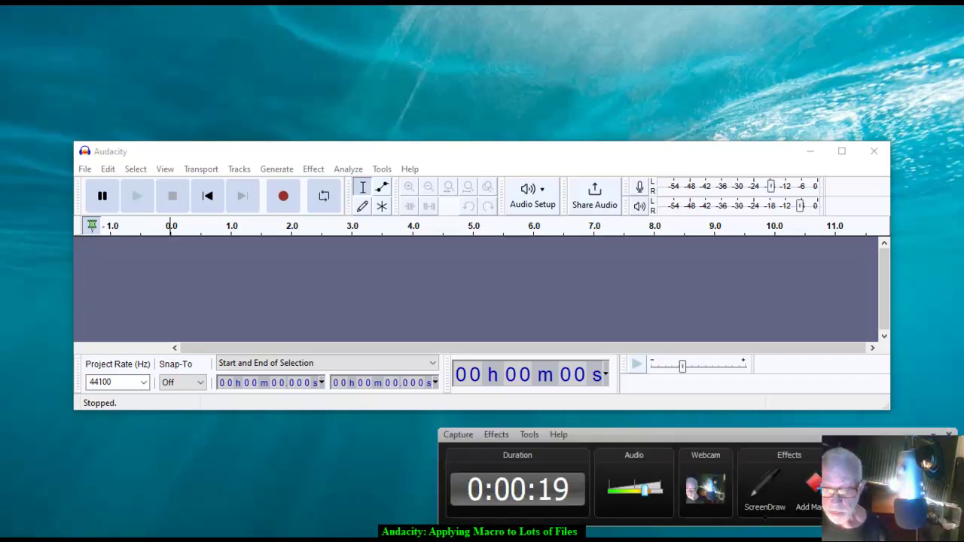
{"action": "left_click_drag", "start_coordinate": [716, 440], "coordinate": [539, 473]}
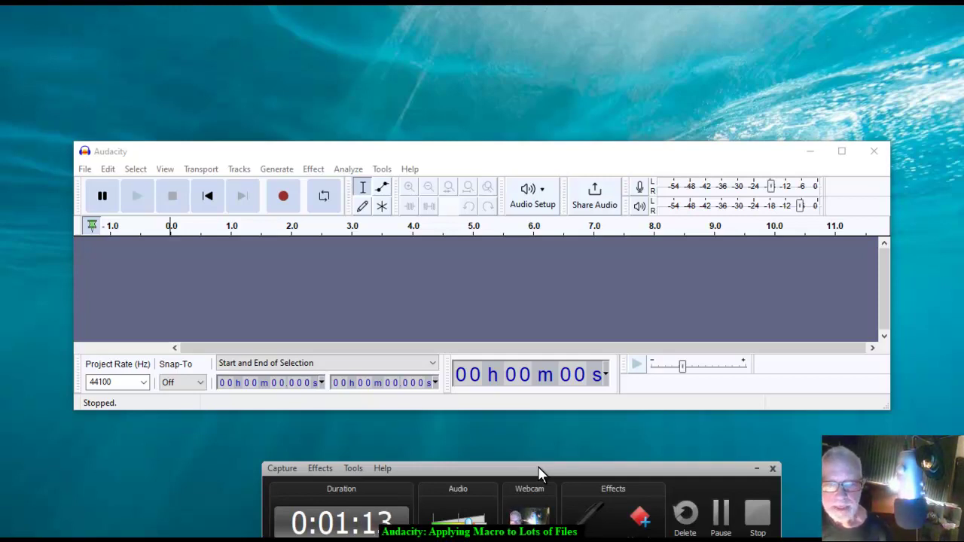
{"action": "left_click_drag", "start_coordinate": [540, 473], "coordinate": [527, 538]}
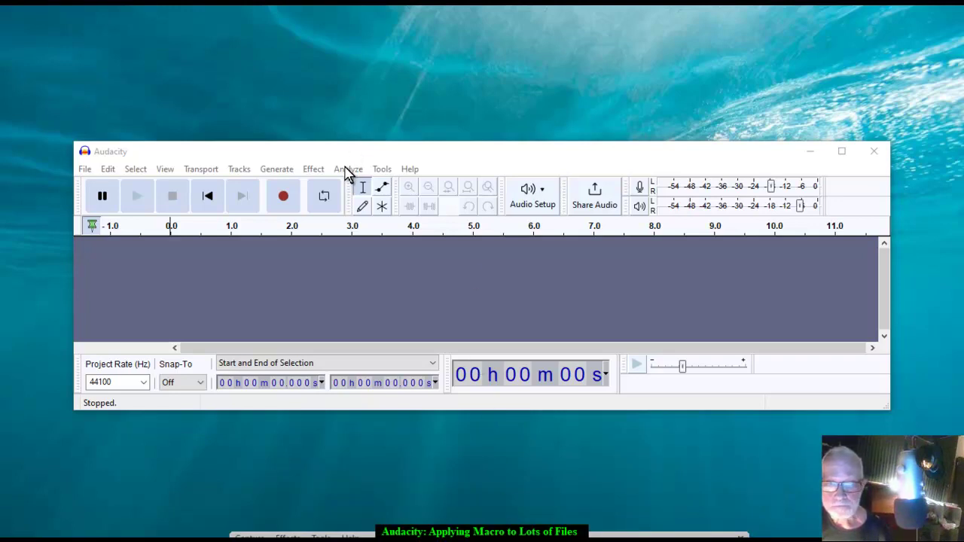
{"action": "left_click", "coordinate": [383, 168]}
{"action": "mouse_move", "coordinate": [410, 168]}
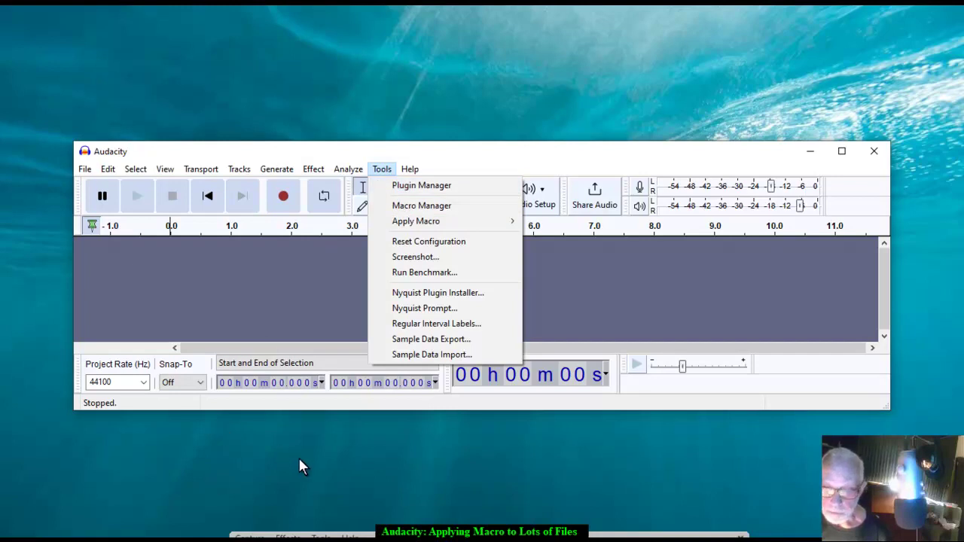
{"action": "left_click", "coordinate": [412, 535]}
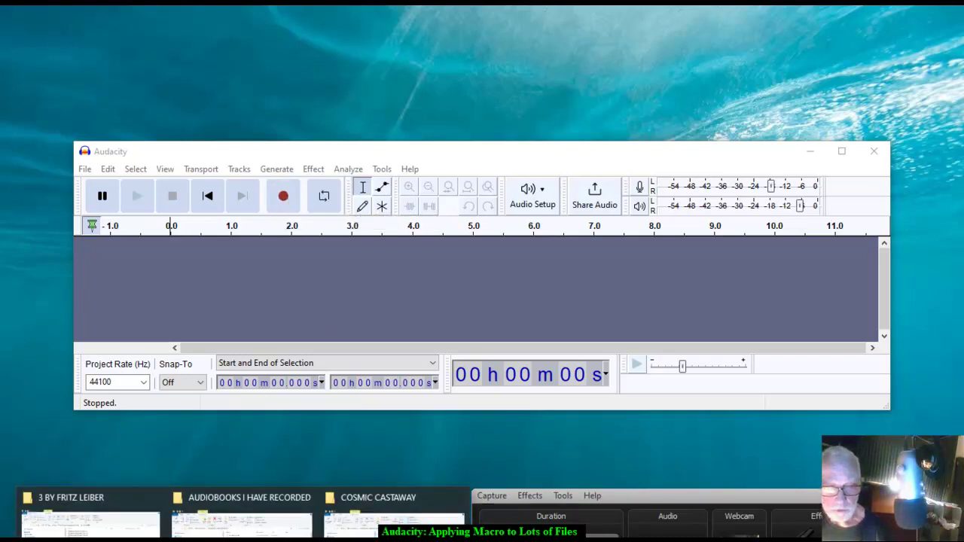
Show the COSMIC CASTAWAY folder's three MP3s in Explorer, then move Explorer aside to reveal Audacity
{"action": "left_click", "coordinate": [362, 506]}
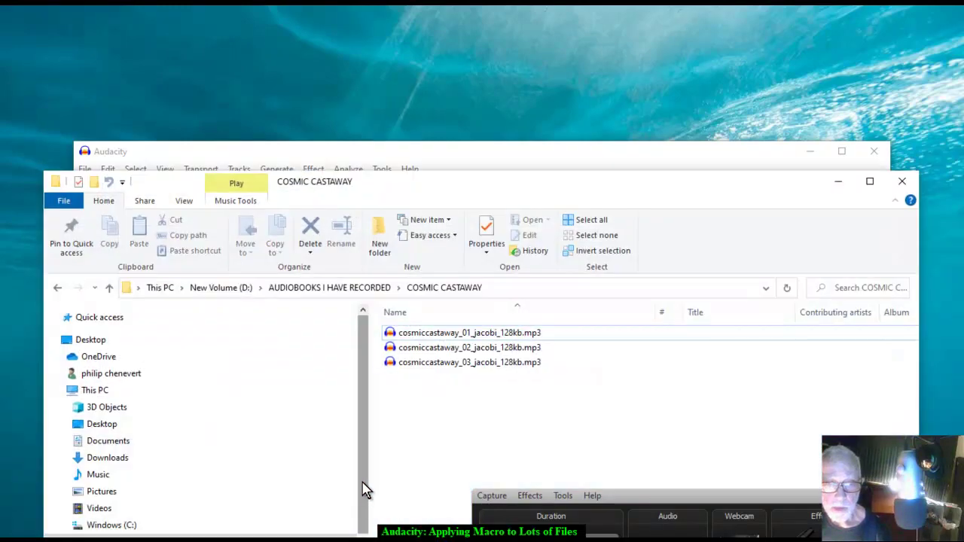
{"action": "left_click", "coordinate": [110, 290]}
{"action": "mouse_move", "coordinate": [386, 189]}
{"action": "left_mouse_down"}
{"action": "mouse_move", "coordinate": [410, 131]}
{"action": "mouse_move", "coordinate": [389, 50]}
{"action": "left_mouse_up"}
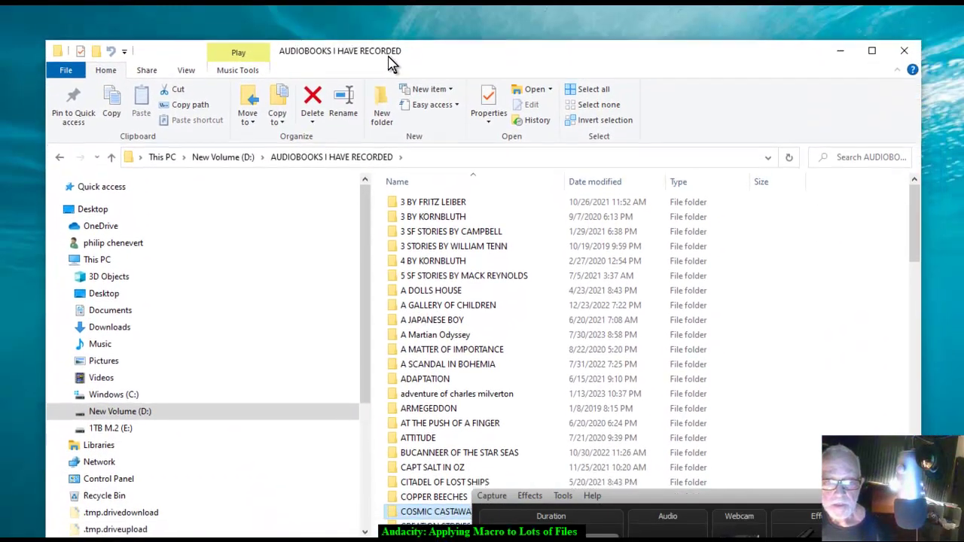
{"action": "scroll", "coordinate": [468, 338], "scroll_direction": "down", "scroll_amount": 1}
{"action": "scroll", "coordinate": [468, 339], "scroll_direction": "down", "scroll_amount": 5}
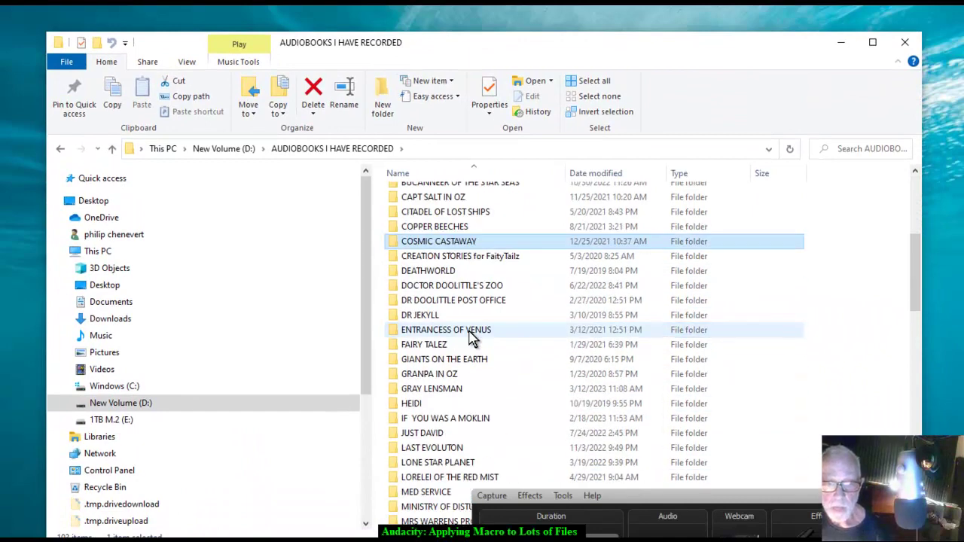
{"action": "double_click", "coordinate": [438, 242]}
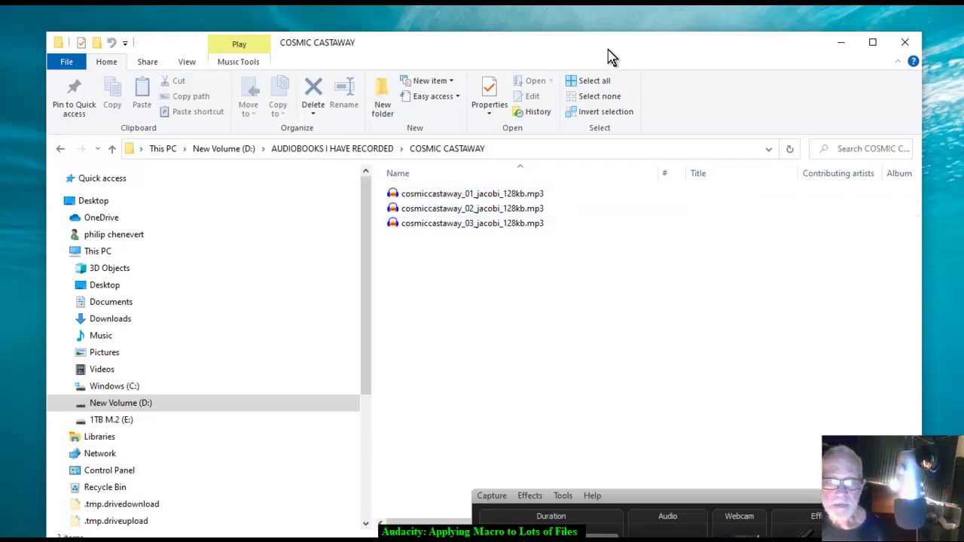
{"action": "mouse_move", "coordinate": [609, 56]}
{"action": "left_mouse_down"}
{"action": "mouse_move", "coordinate": [559, 388]}
{"action": "mouse_move", "coordinate": [590, 108]}
{"action": "left_mouse_up"}
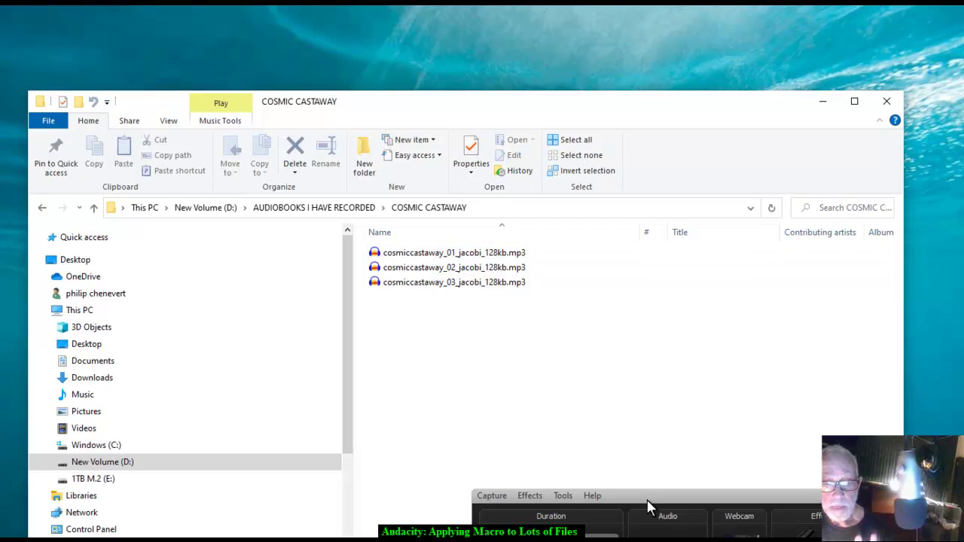
{"action": "left_click_drag", "start_coordinate": [647, 501], "coordinate": [590, 518]}
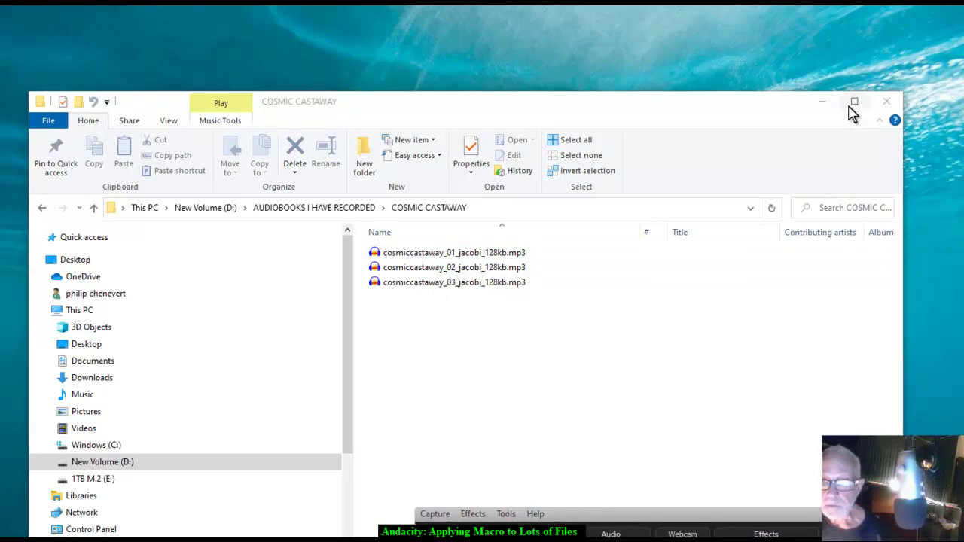
{"action": "left_click", "coordinate": [822, 104]}
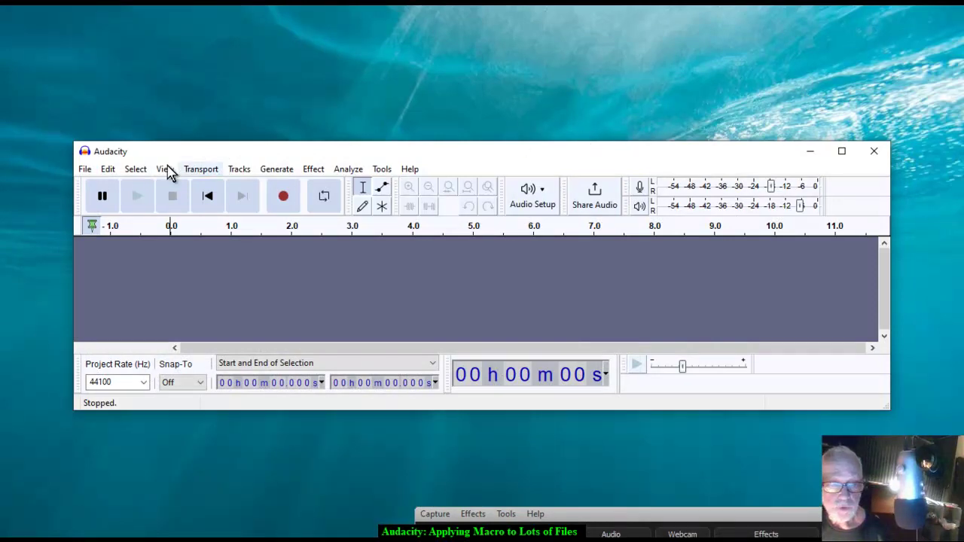
{"action": "left_click", "coordinate": [108, 170]}
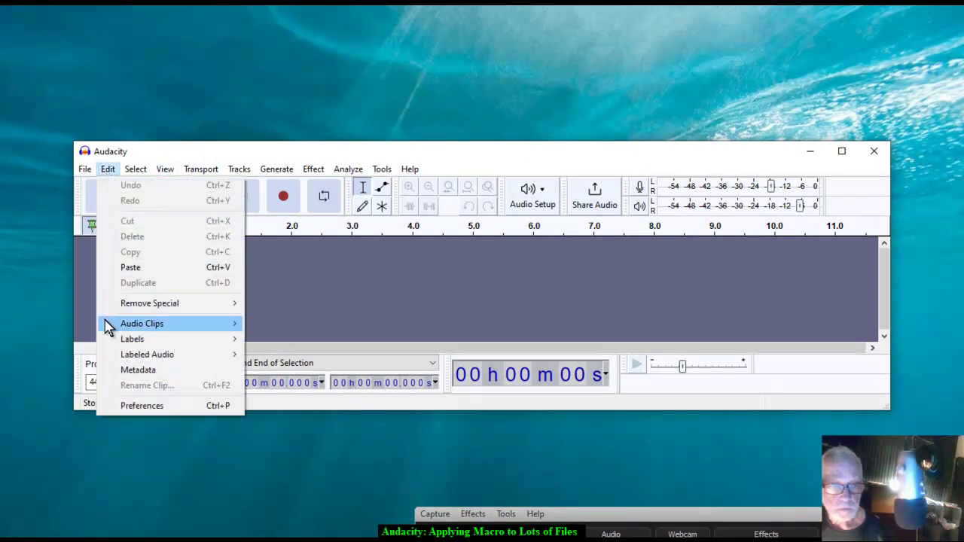
{"action": "left_click", "coordinate": [128, 406]}
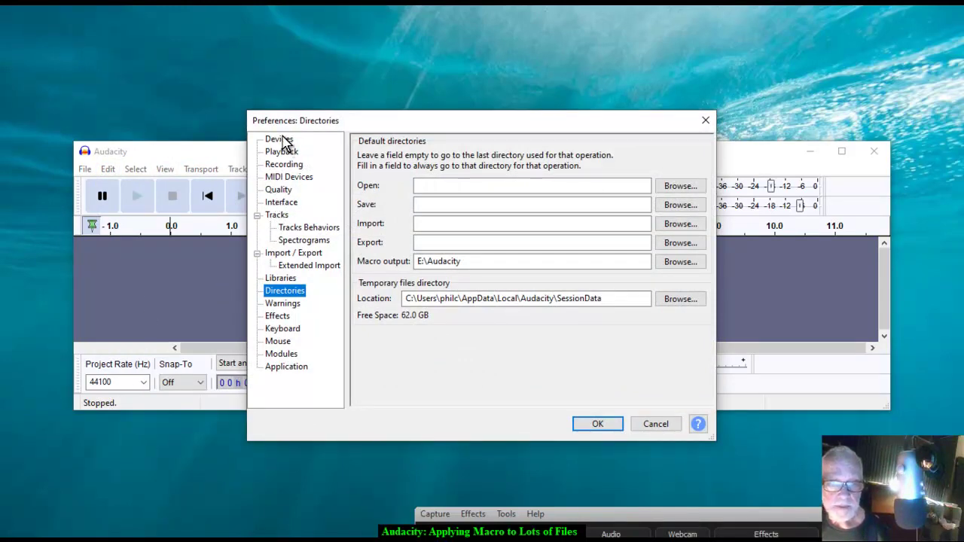
{"action": "left_click", "coordinate": [285, 279]}
{"action": "left_click", "coordinate": [284, 291]}
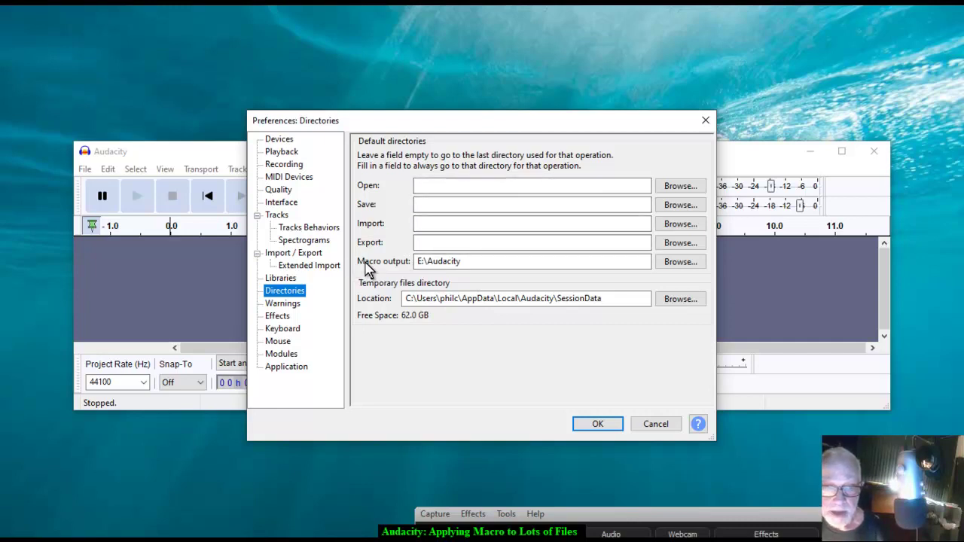
{"action": "left_click", "coordinate": [681, 270]}
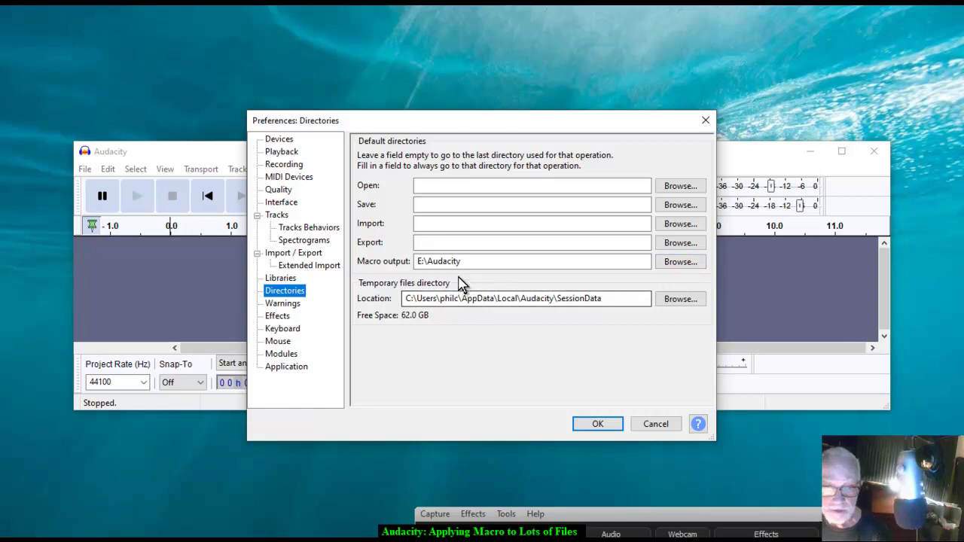
{"action": "left_click", "coordinate": [598, 425]}
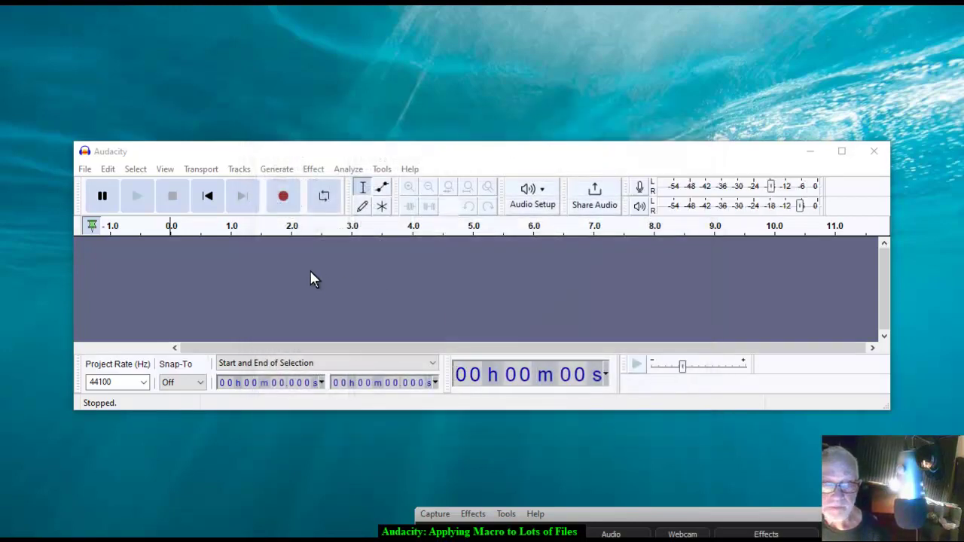
Open the Macros Palette from Tools > Apply Macro, listing saved macros such as ACX
{"action": "left_click", "coordinate": [382, 170]}
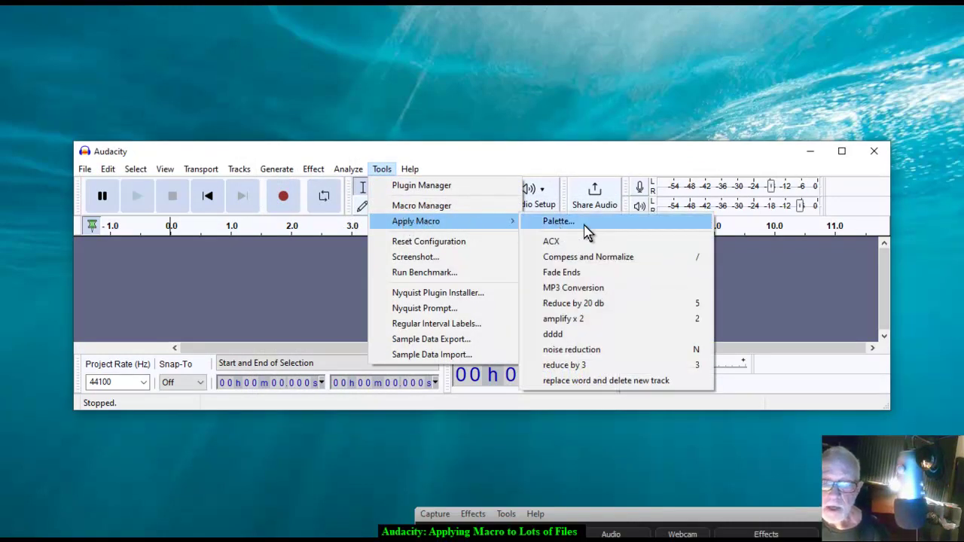
{"action": "mouse_move", "coordinate": [415, 221]}
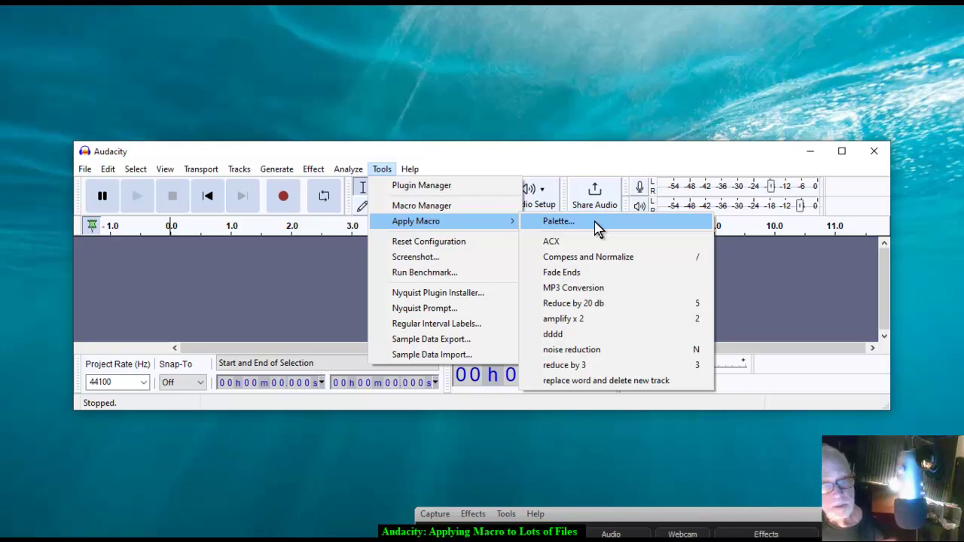
{"action": "left_click", "coordinate": [595, 228]}
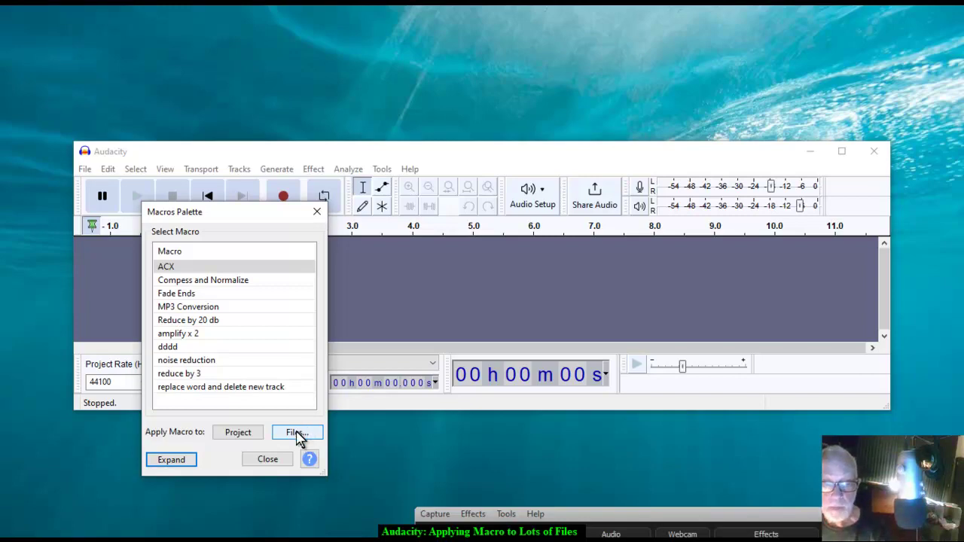
From Files..., navigate to the COSMIC CASTAWAY folder under AUDIOBOOKS I HAVE RECORDED
{"action": "left_click", "coordinate": [297, 435]}
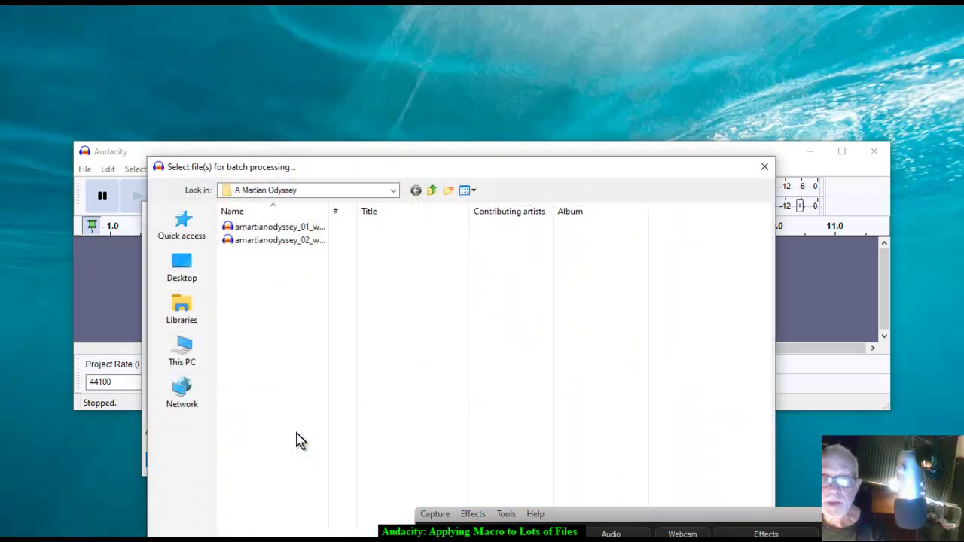
{"action": "left_click", "coordinate": [393, 192]}
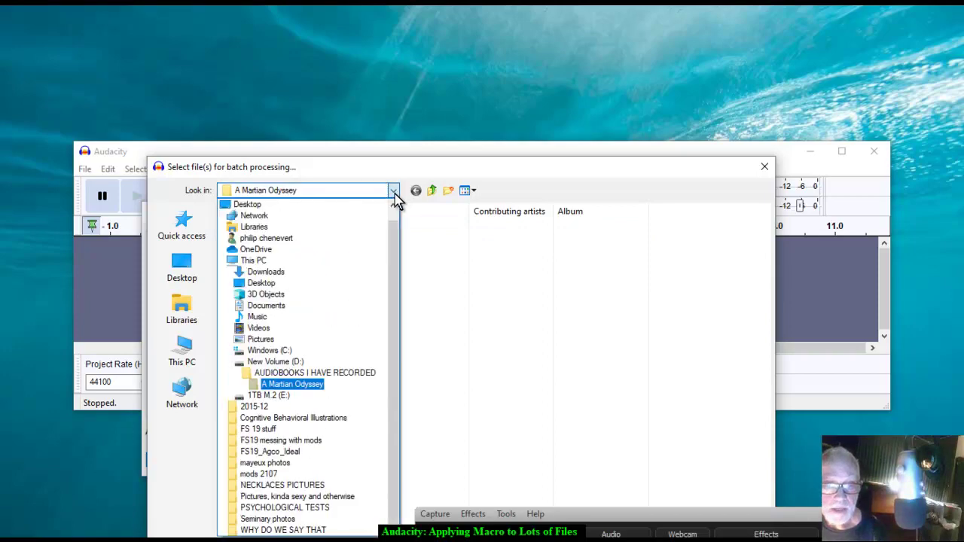
{"action": "left_click", "coordinate": [328, 373]}
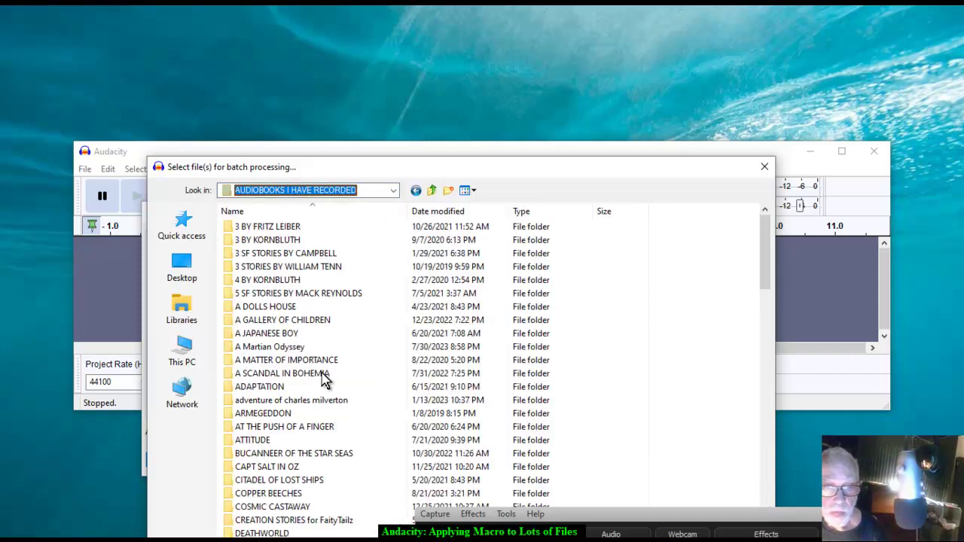
{"action": "scroll", "coordinate": [305, 426], "scroll_direction": "down", "scroll_amount": 1}
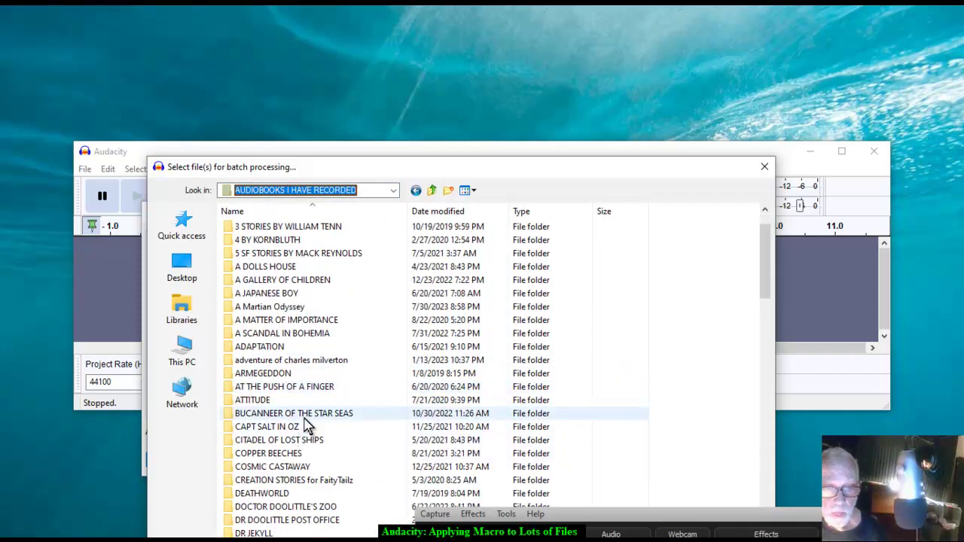
{"action": "scroll", "coordinate": [309, 410], "scroll_direction": "down", "scroll_amount": 2}
{"action": "scroll", "coordinate": [307, 394], "scroll_direction": "down", "scroll_amount": 1}
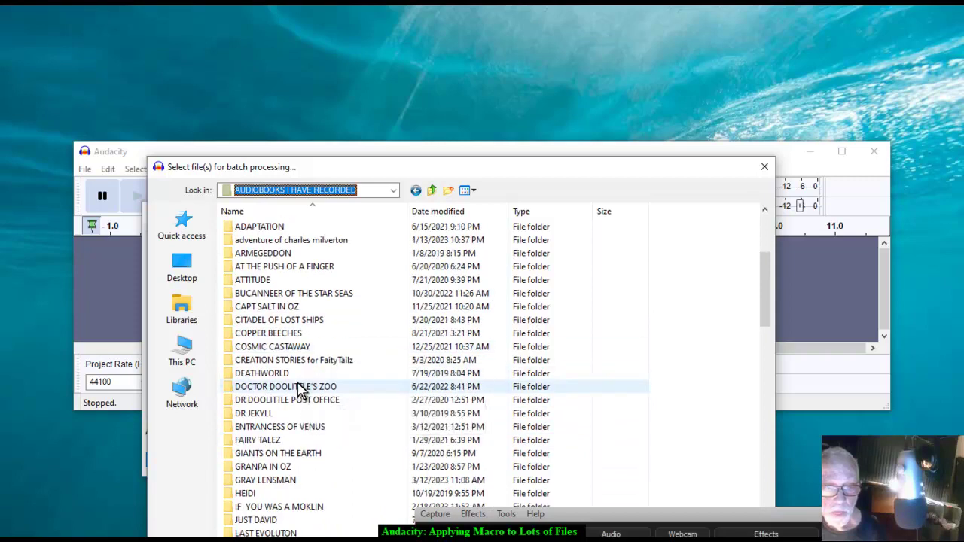
{"action": "double_click", "coordinate": [279, 351]}
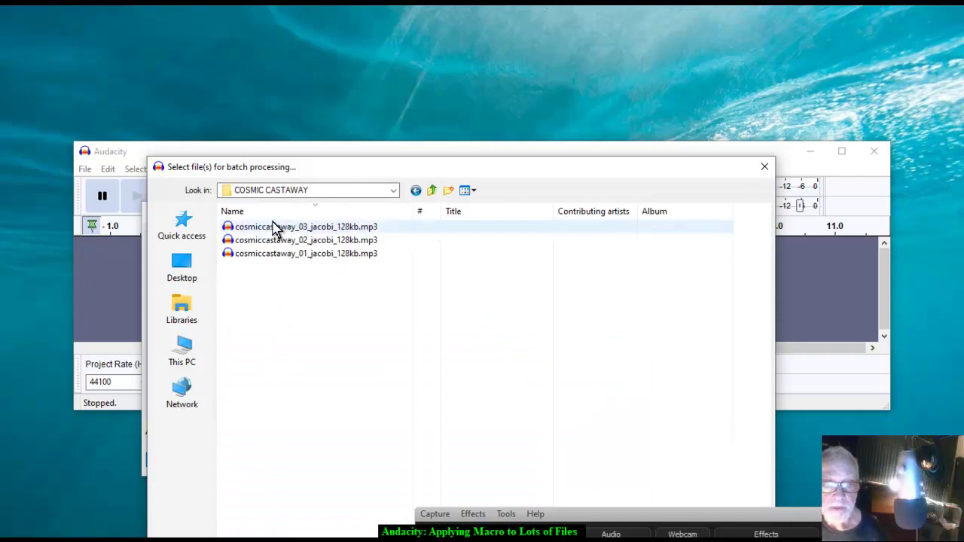
Shift-select all three cosmiccastaway MP3 files in the file dialog
{"action": "left_click", "coordinate": [275, 227]}
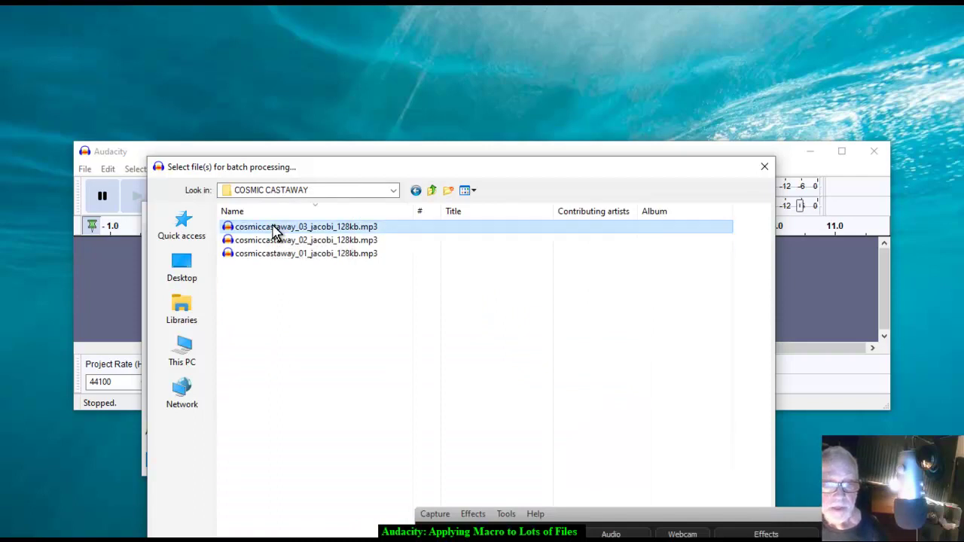
{"action": "left_click", "coordinate": [275, 256], "text": "shift"}
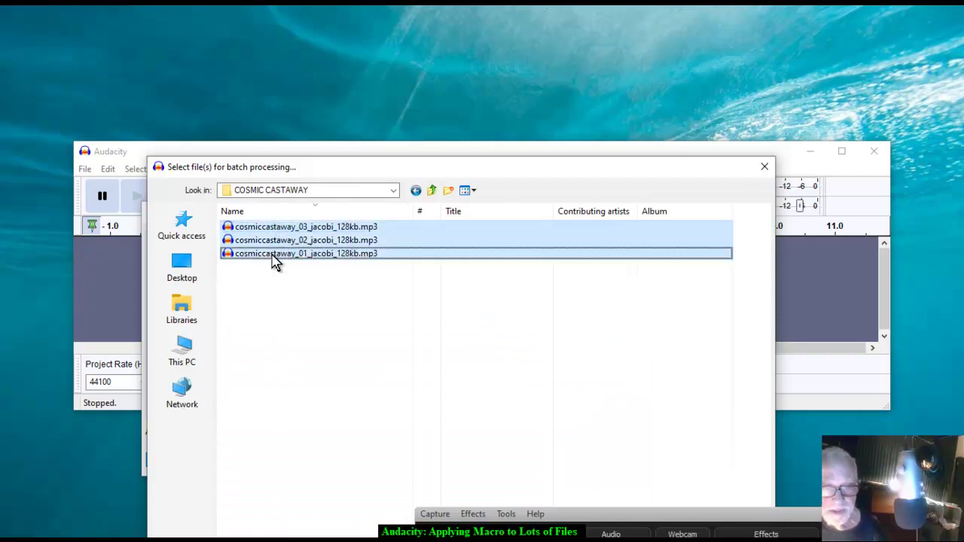
{"action": "left_click", "coordinate": [654, 518]}
{"action": "left_click_drag", "start_coordinate": [486, 181], "coordinate": [487, 84]}
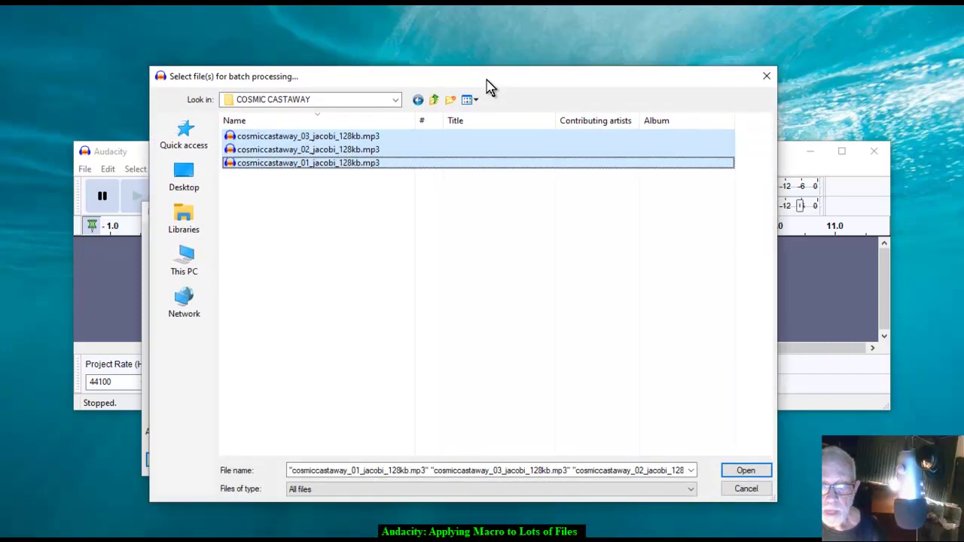
Batch-apply the macro to the three selected cosmiccastaway MP3 files
{"action": "left_click", "coordinate": [745, 462]}
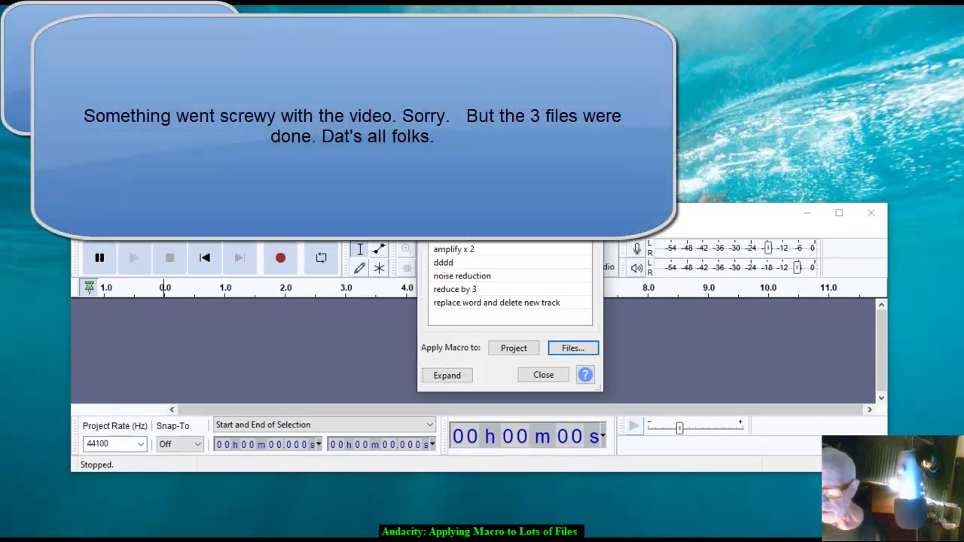
{"action": "left_click_drag", "start_coordinate": [520, 138], "coordinate": [226, 113]}
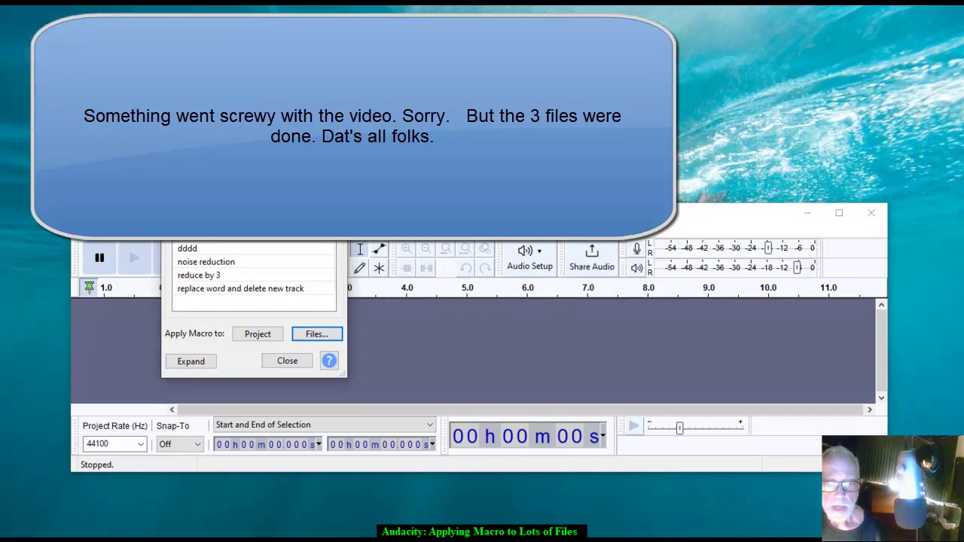
{"action": "key", "text": "F9"}
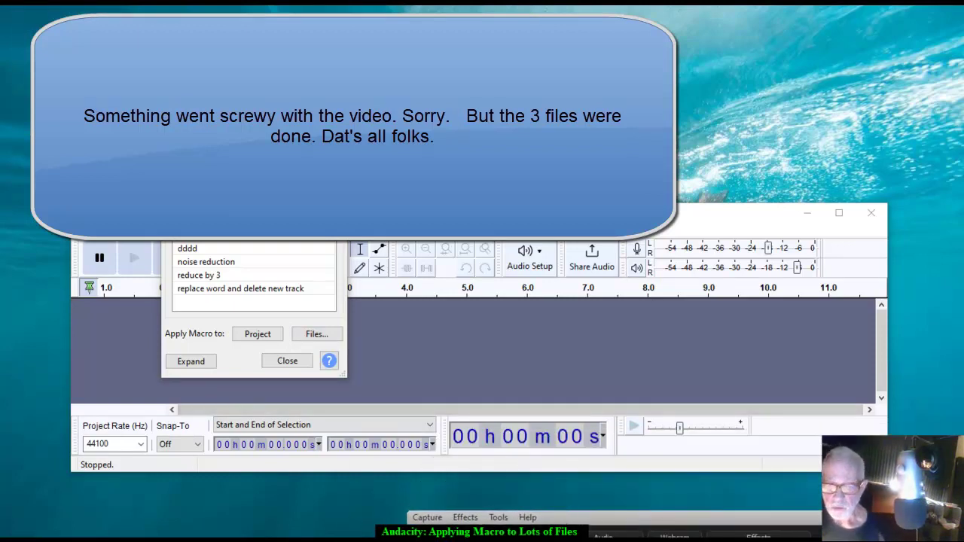
Bring up the macro output folder in Explorer showing the three processed MP3s
{"action": "left_click", "coordinate": [363, 496]}
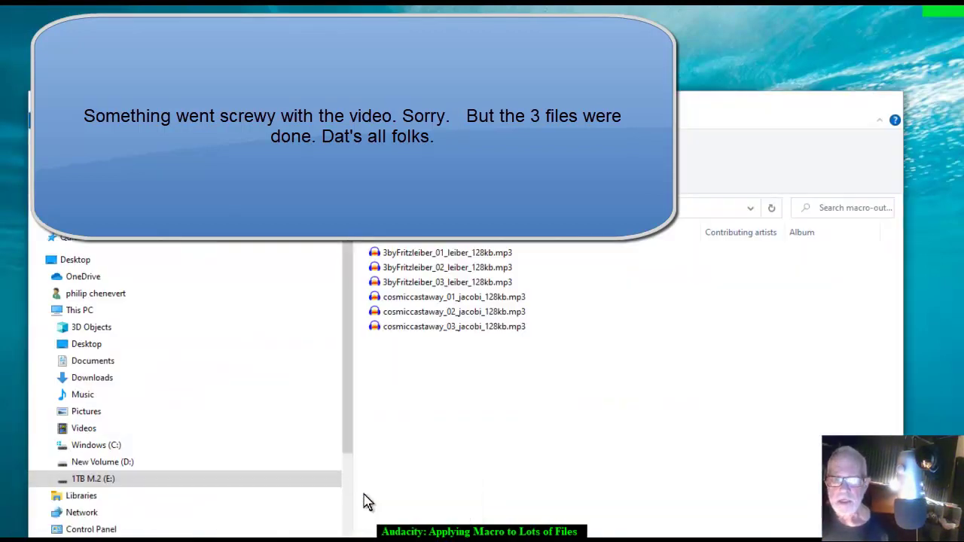